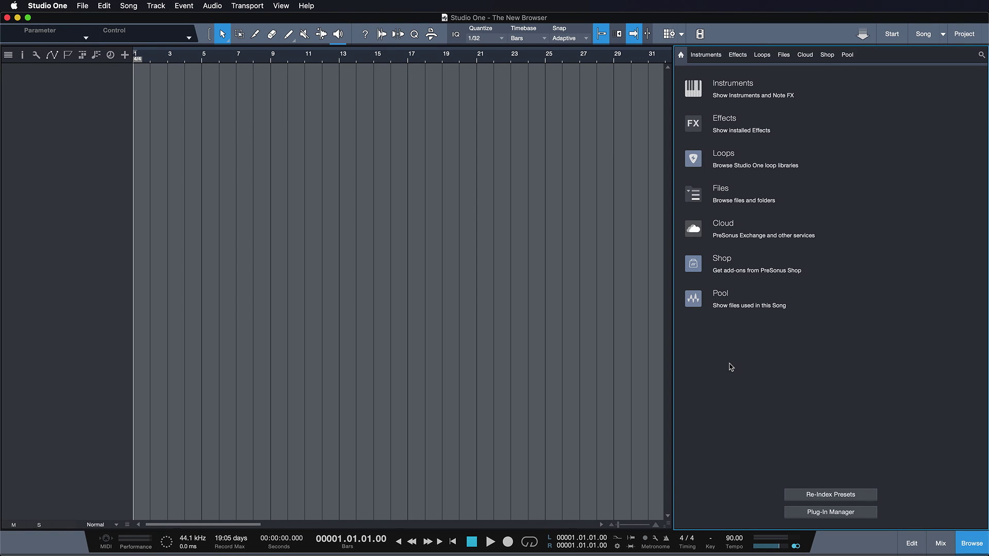
In the Shop, expand FREE > Plug-ins, then Loops and Sounds > Bingoshakerz
left_click(716, 260)
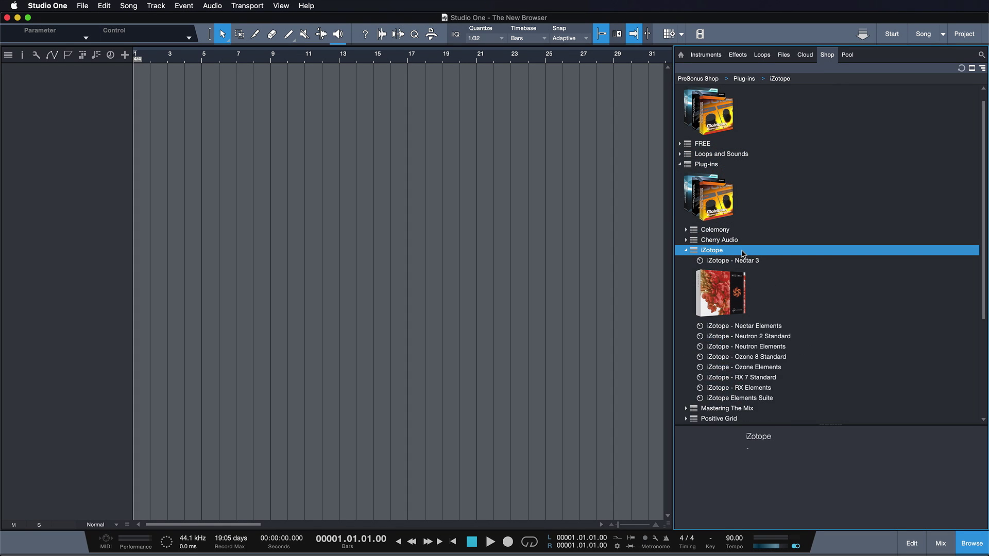
scroll(752, 258, "down", 10)
scroll(752, 259, "up", 10)
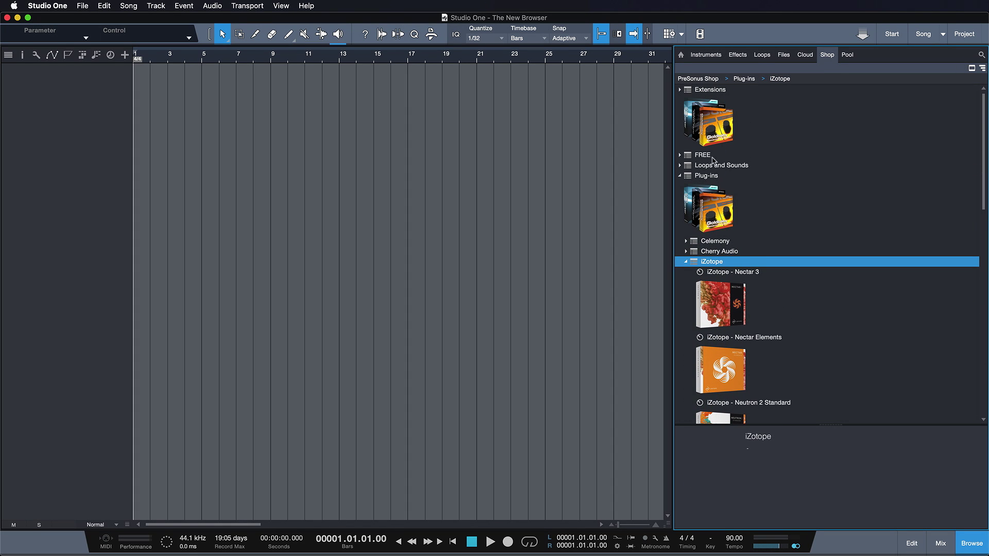
left_click(713, 156)
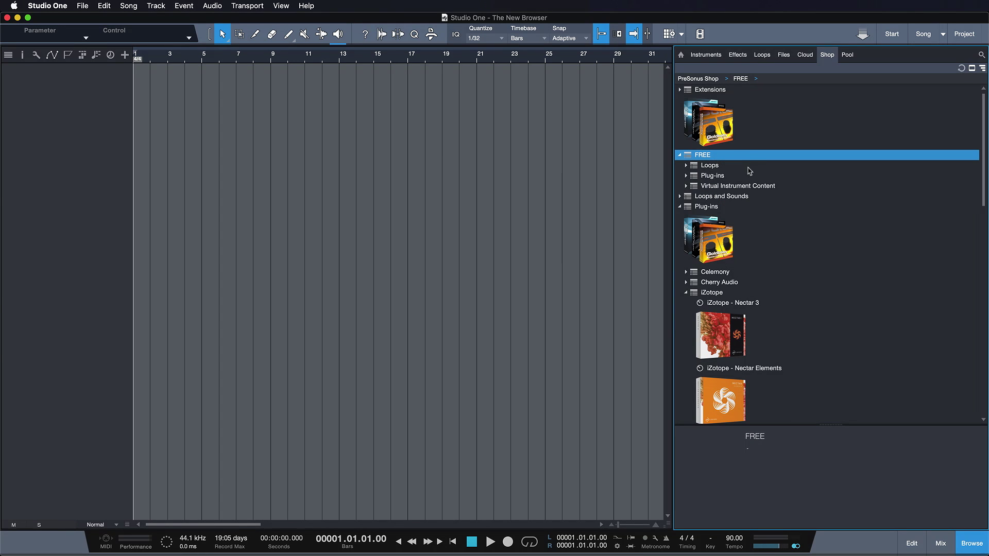
left_click(721, 176)
scroll(828, 192, "down", 5)
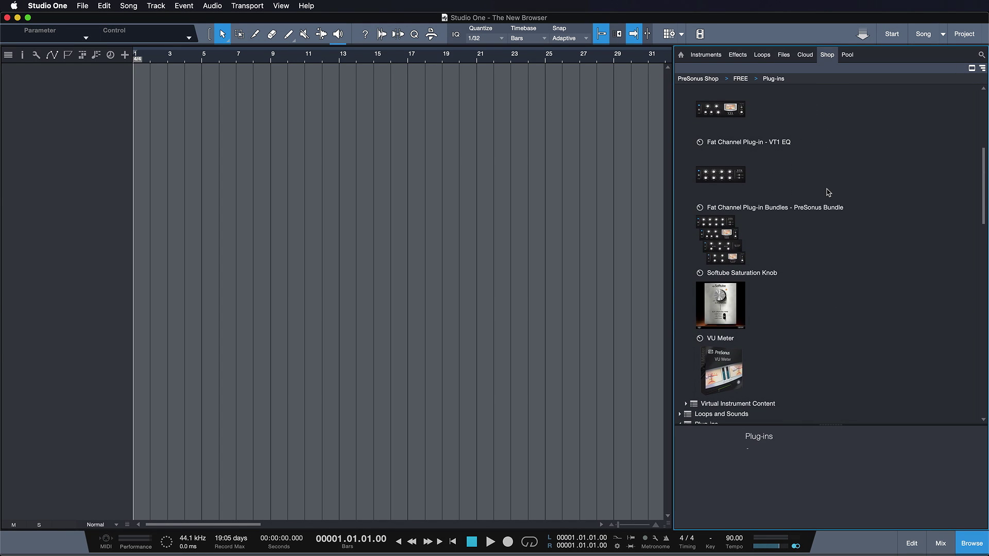
left_click(721, 414)
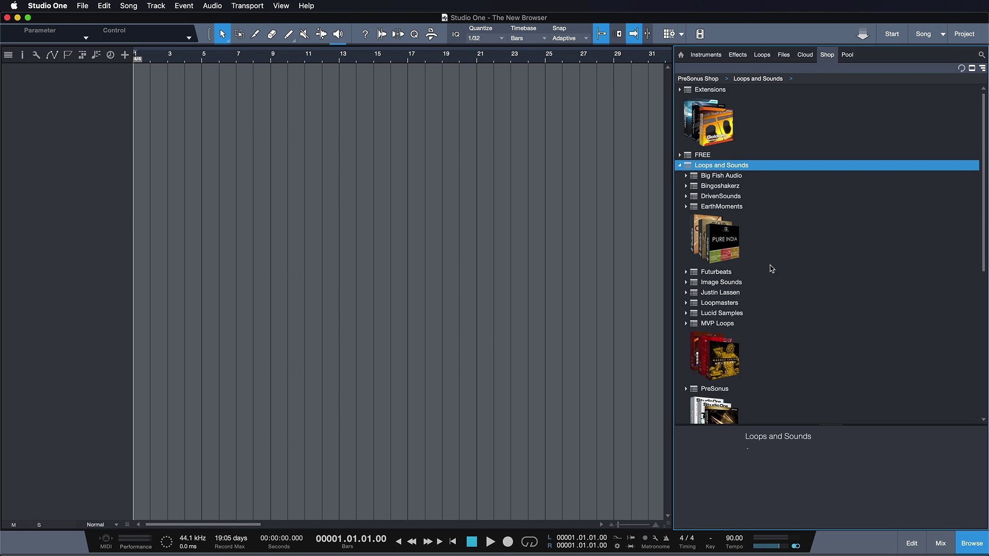
left_click(730, 187)
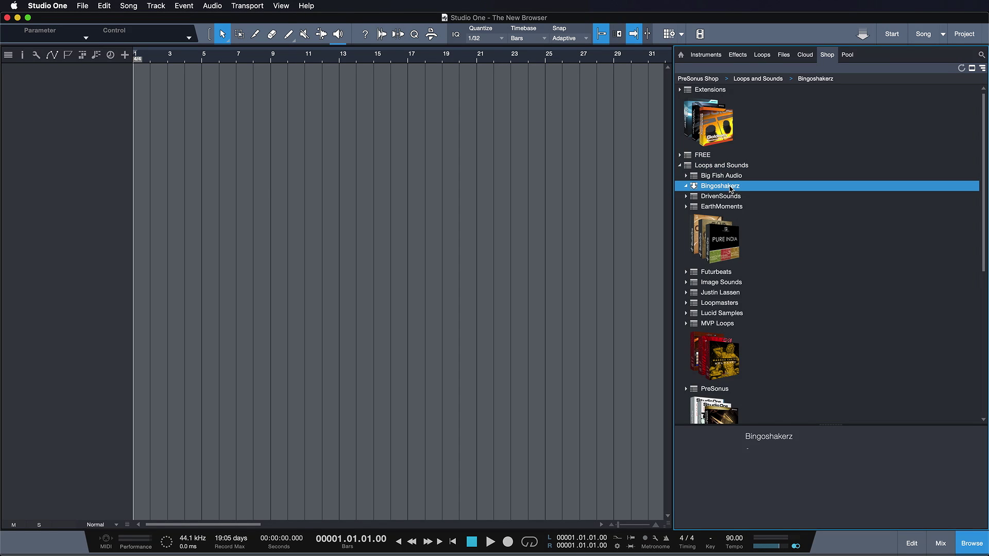
Show the Bingoshakerz products as a gallery and play the Synthwave 2 demo preview
left_click(984, 68)
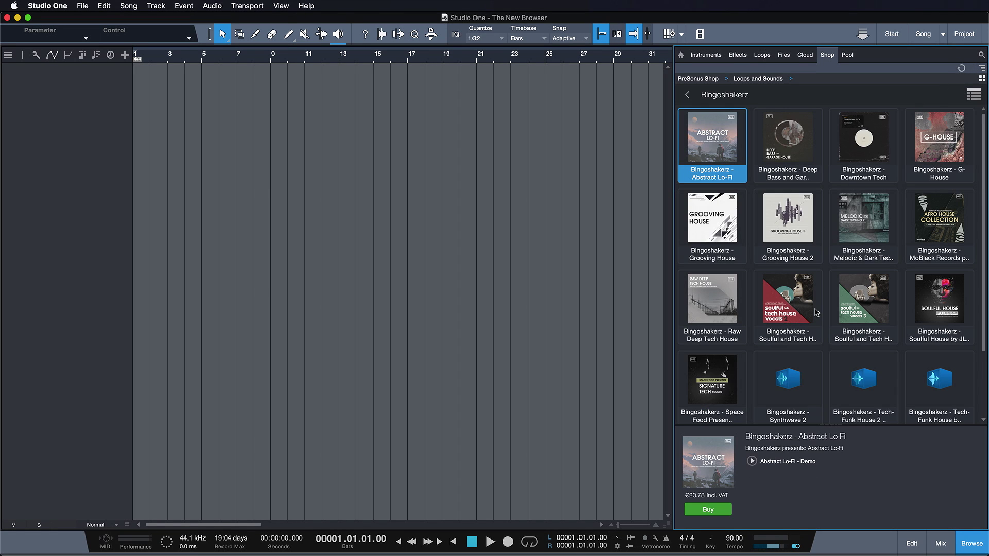
left_click(789, 376)
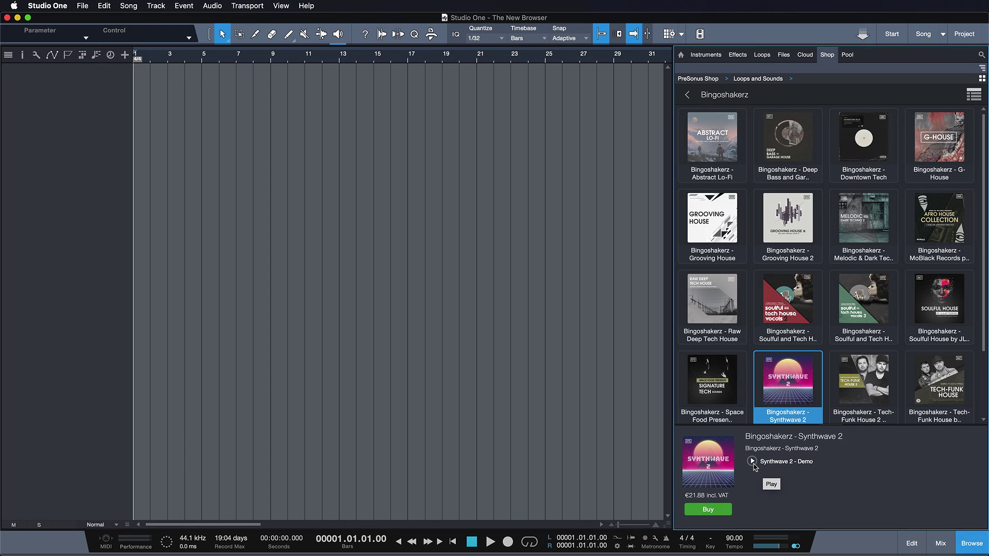
left_click(752, 462)
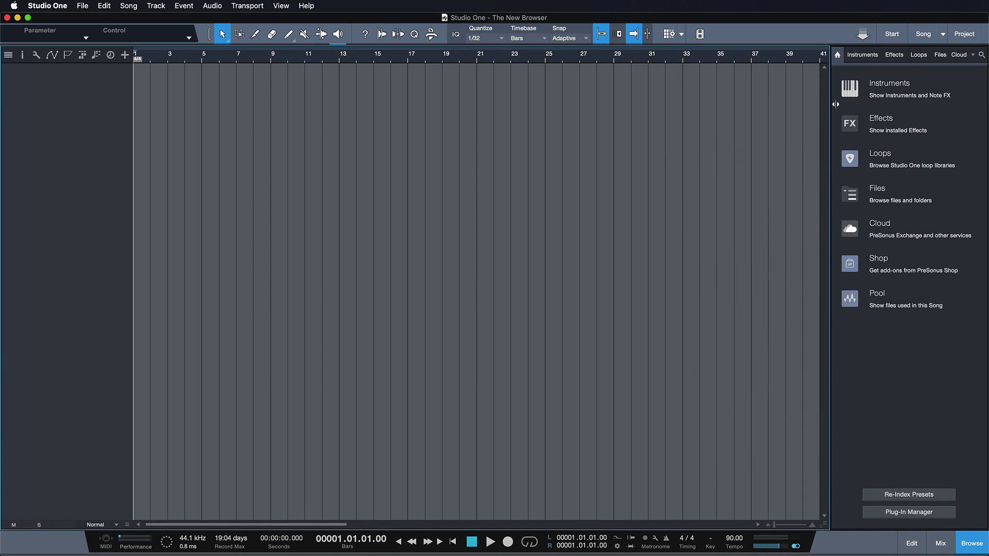
Show the browser's Instruments section as large tiles
left_click(883, 84)
left_click(982, 69)
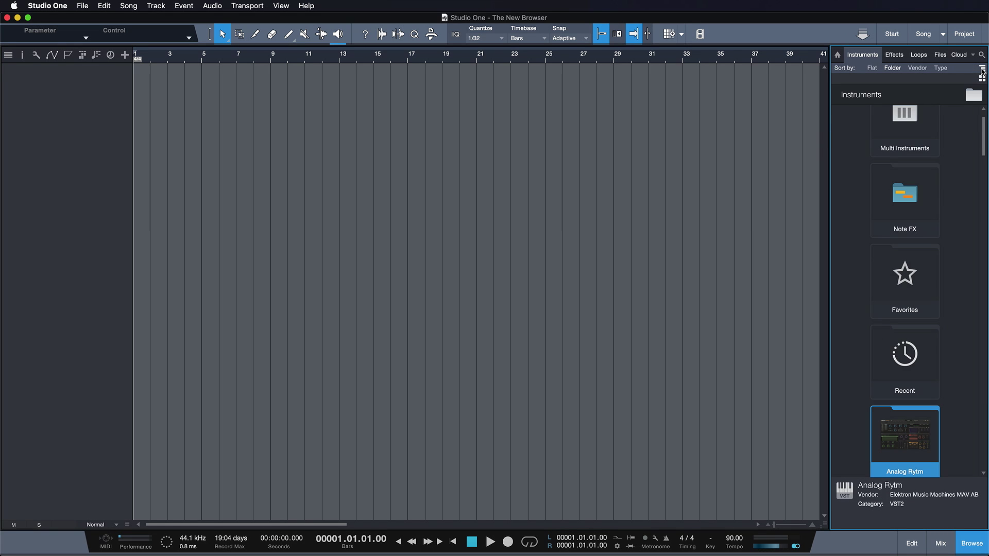
left_click(78, 5)
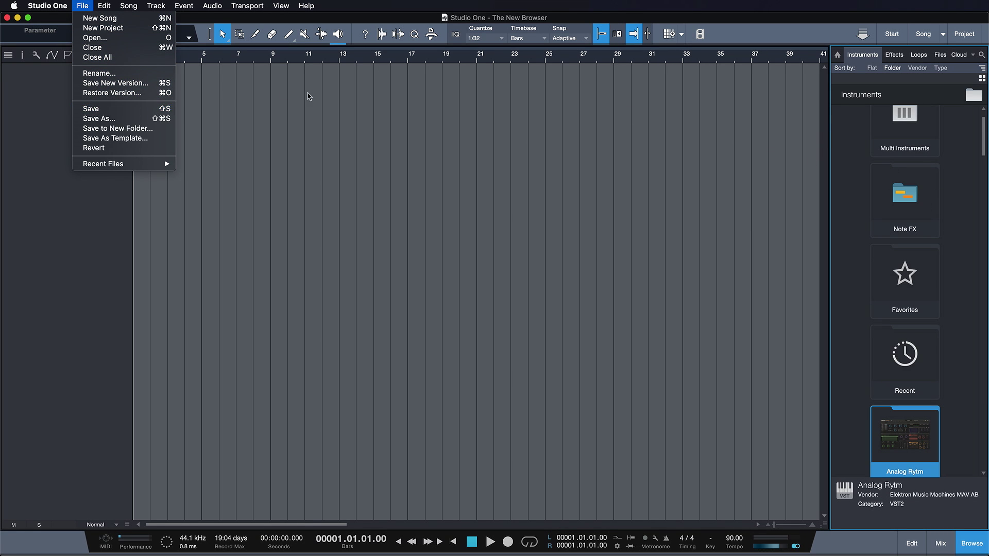
left_click(932, 130)
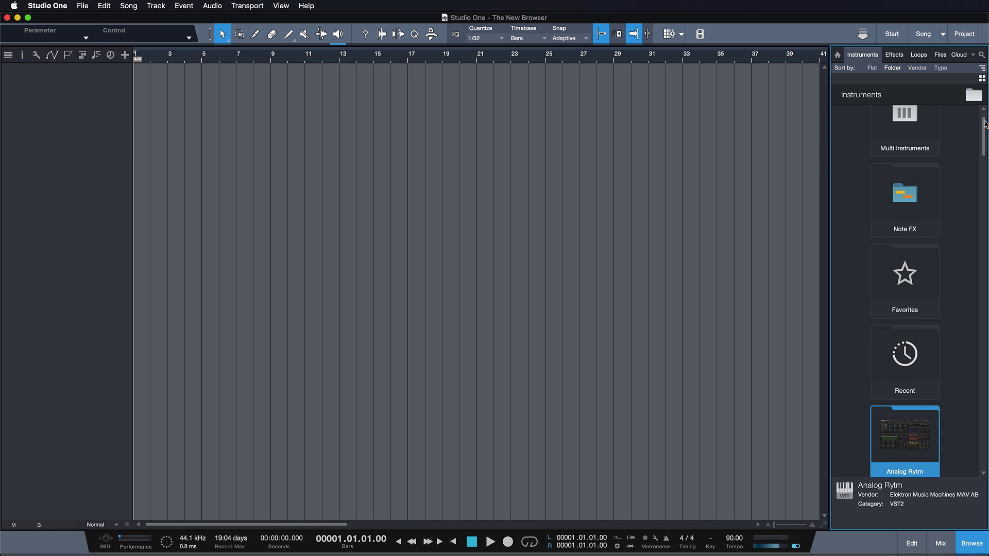
Add a bx_oberhausen instrument track and update its browser plug-in thumbnail
scroll(953, 232, "down", 8)
left_click(919, 263)
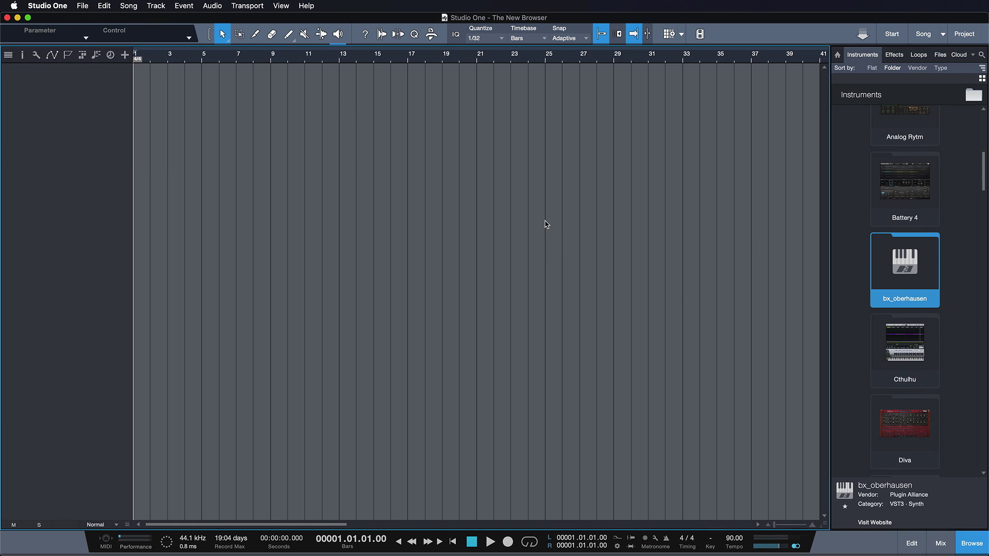
left_click_drag(546, 224, 546, 225)
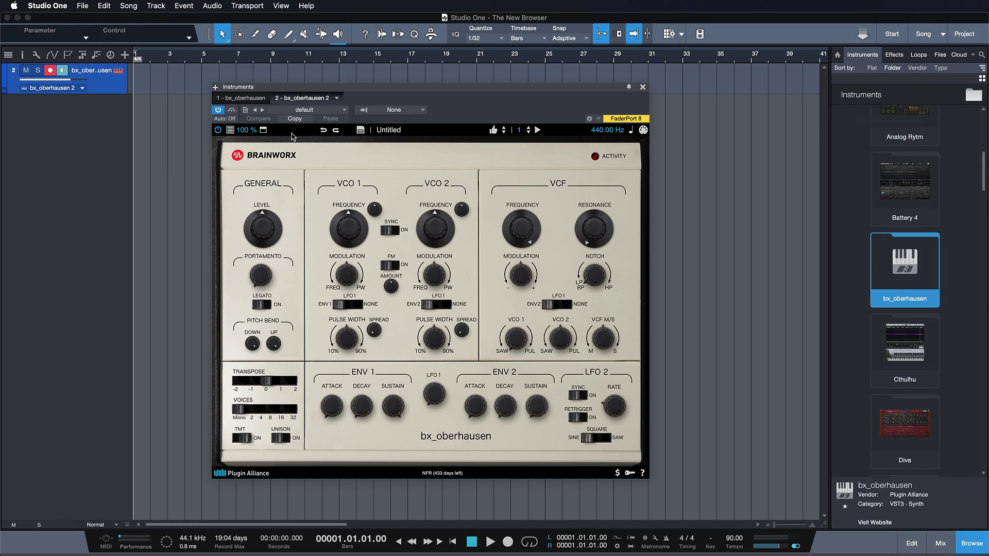
left_click(342, 99)
left_click(341, 188)
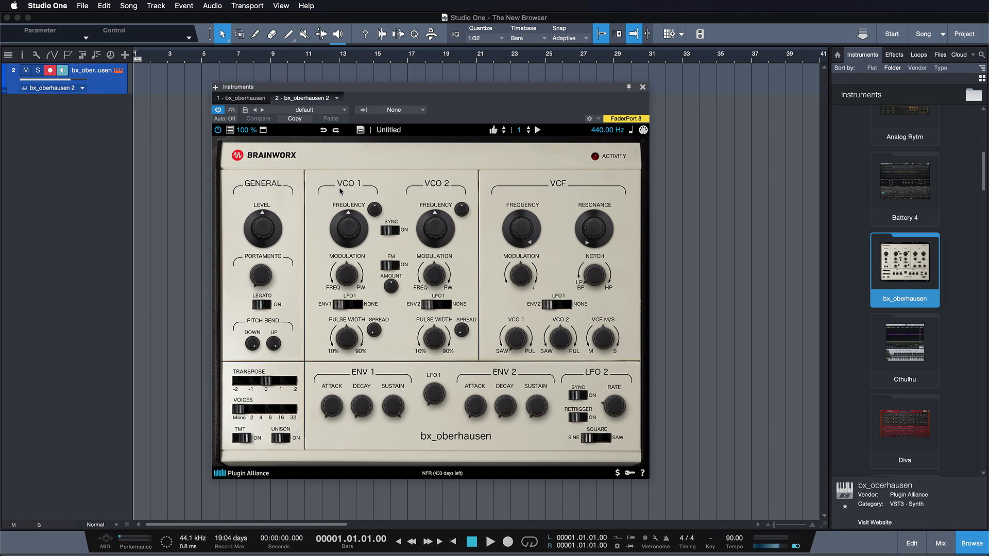
left_click(643, 87)
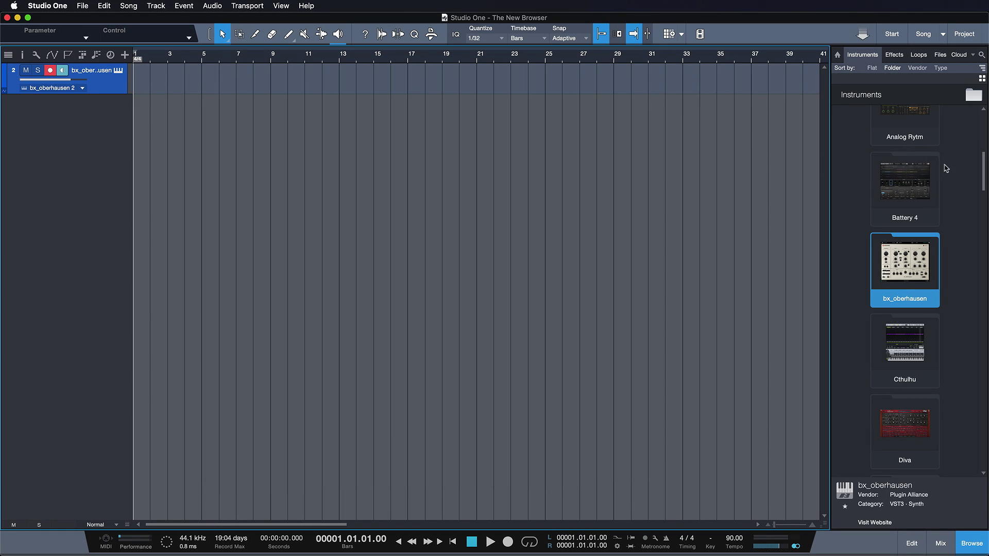
Widen the instrument gallery, then load Impact onto the Kick track and Mai Tai onto Bass
left_click_drag(984, 173, 986, 271)
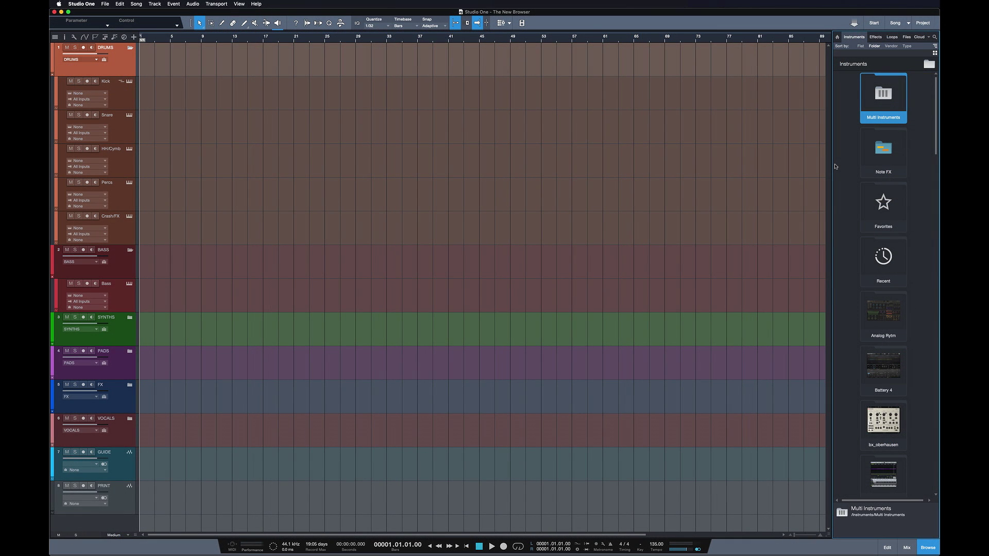
left_click_drag(833, 167, 617, 192)
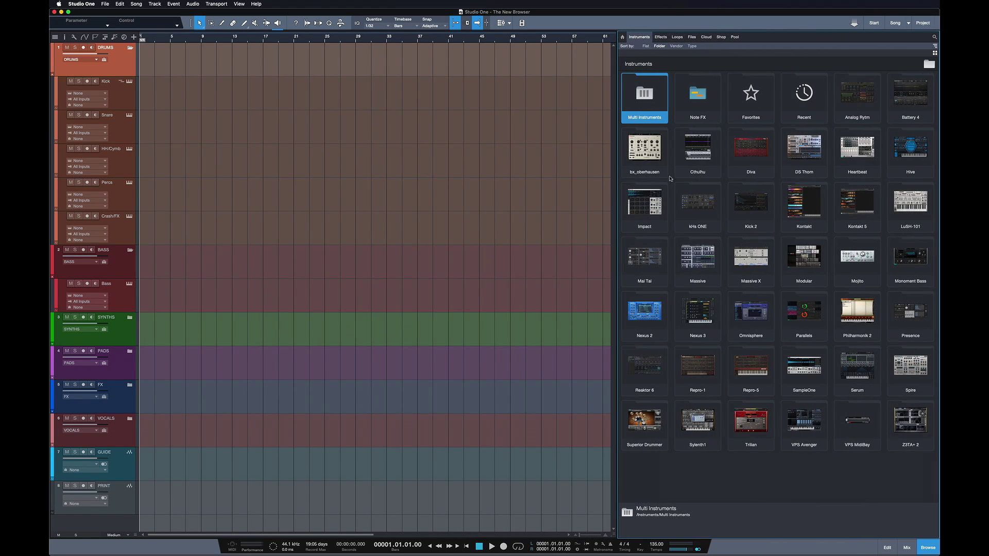
left_click(660, 222)
left_click(796, 216)
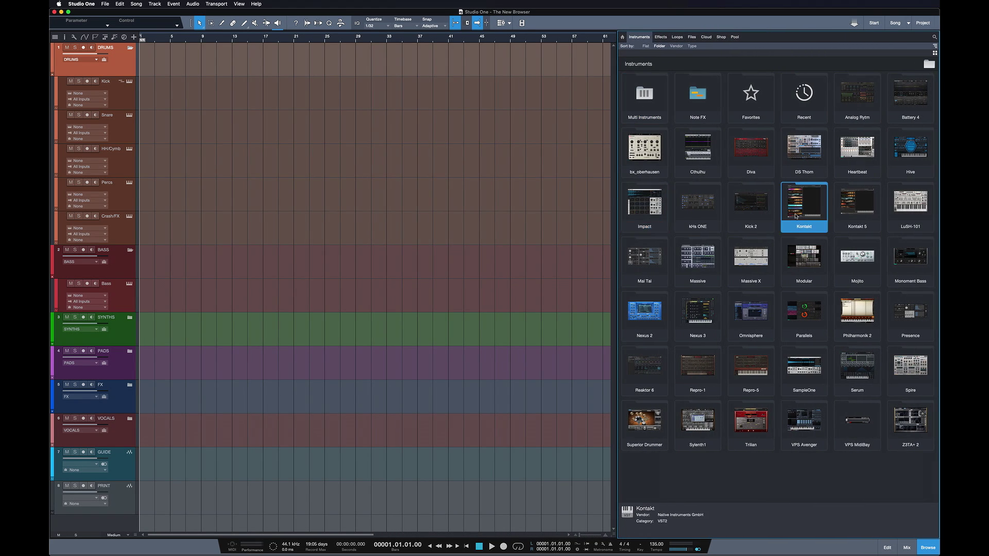
left_click_drag(647, 209, 533, 103)
left_click_drag(643, 253, 586, 276)
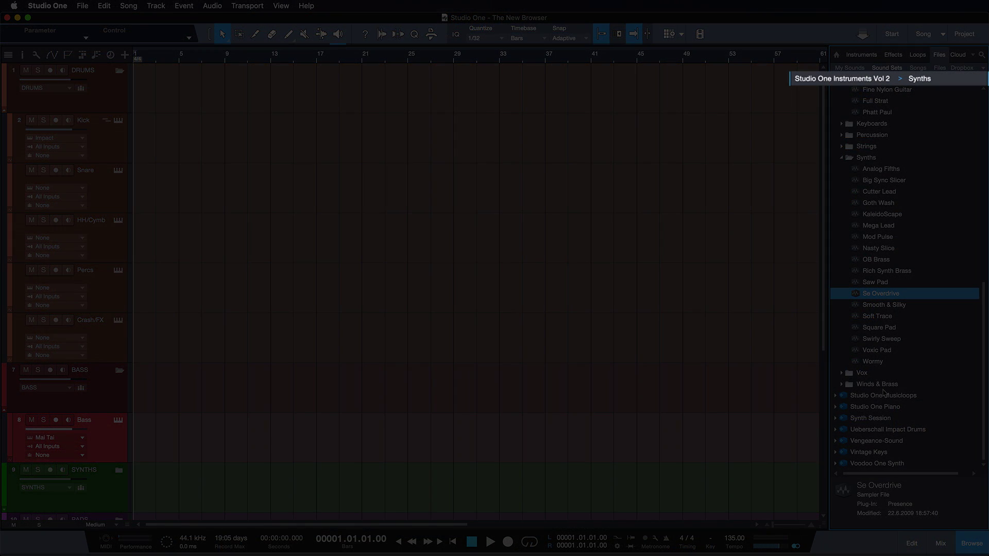
Browse the Winds & Brass Trumpet Section and Studio One Piano Presence Studio Grand sounds
double_click(883, 386)
left_click(885, 385)
double_click(895, 407)
left_click(896, 407)
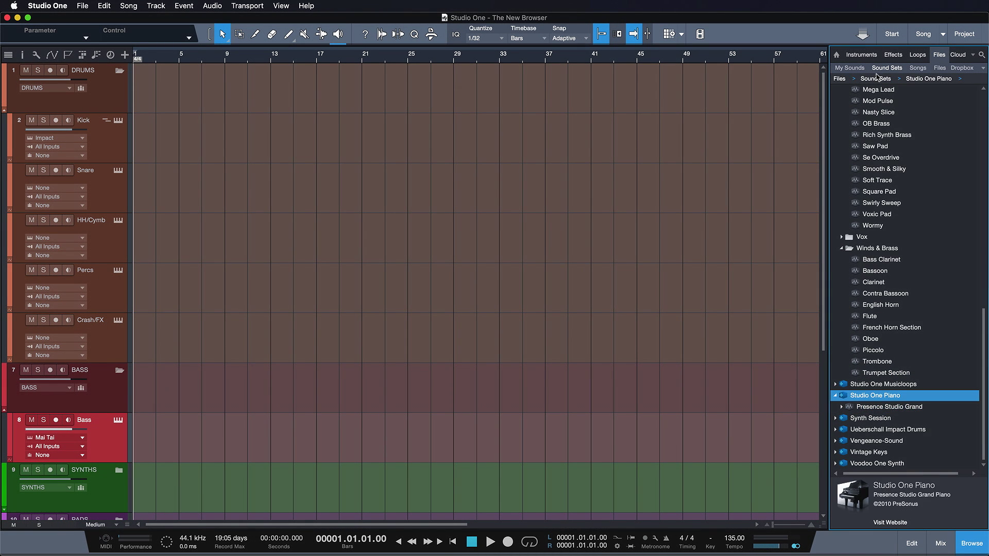
In Effects, explore ChannelStrip's Lindell ChannelX and bx_console SSL 4000 G presets, then return up
left_click(894, 55)
scroll(913, 239, "down", 6)
scroll(914, 242, "down", 3)
double_click(904, 201)
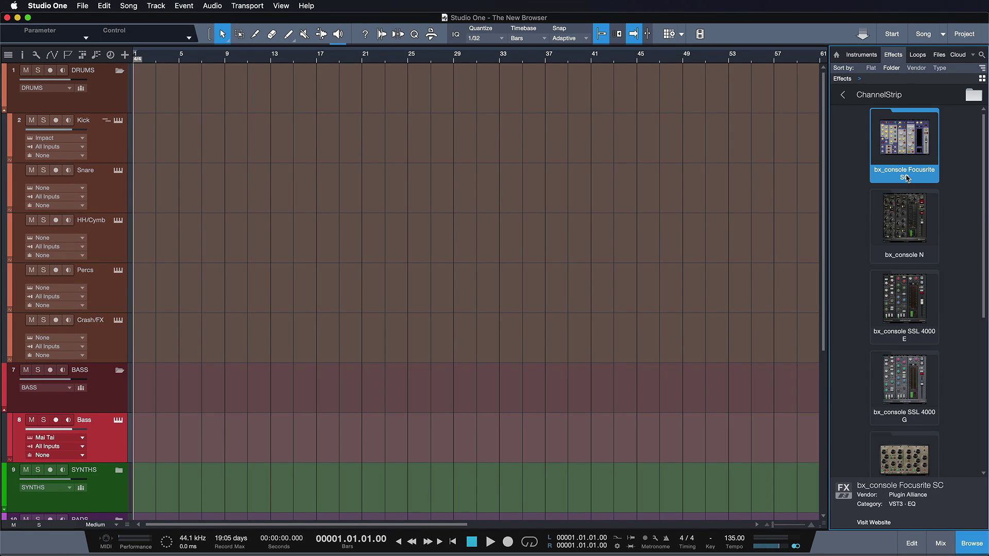
scroll(901, 309, "down", 3)
left_click(910, 335)
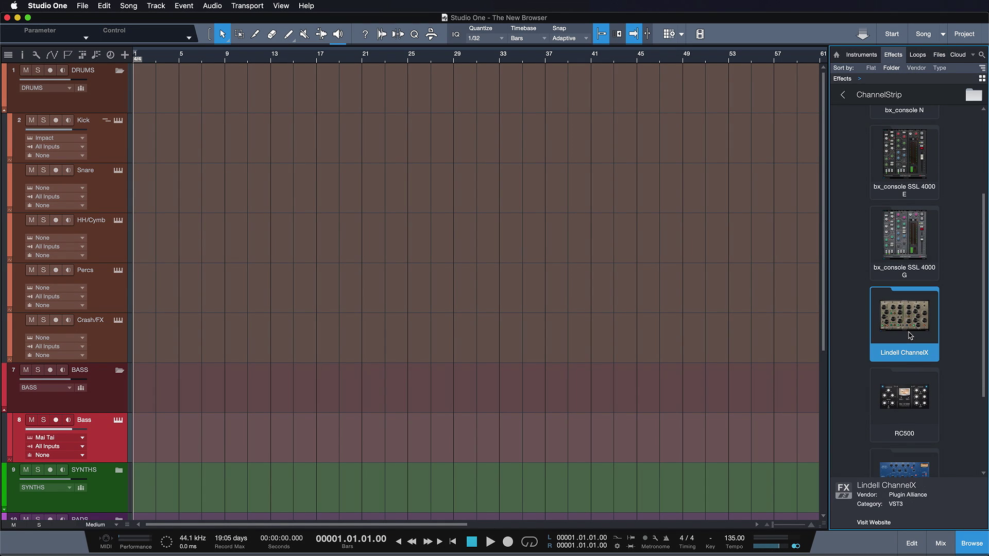
double_click(915, 249)
scroll(922, 261, "down", 3)
scroll(922, 261, "down", 10)
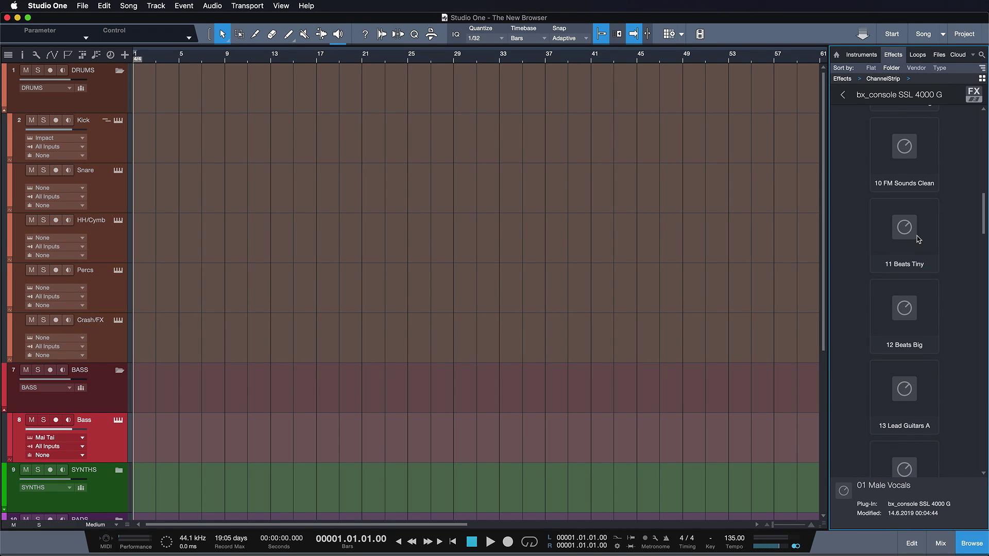
scroll(870, 147, "down", 2)
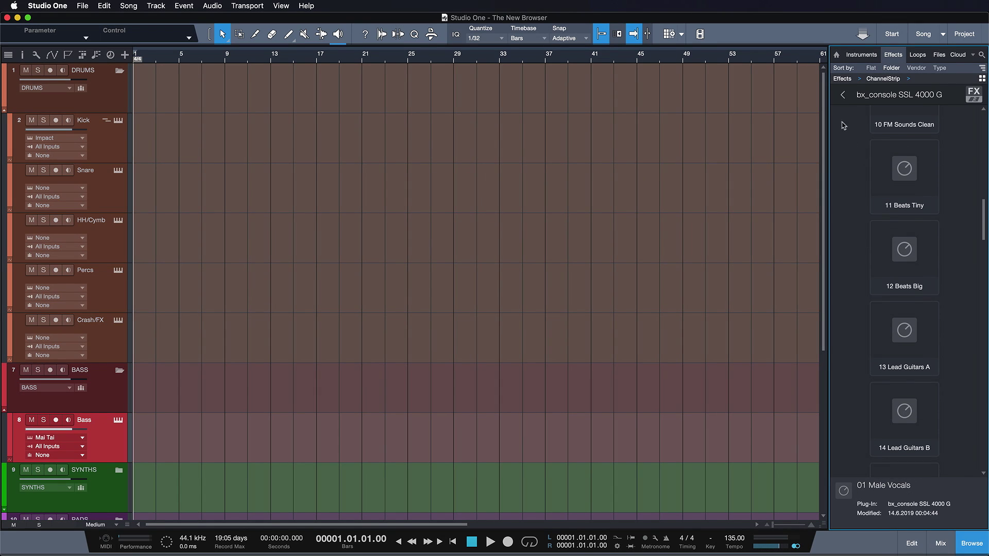
left_click(844, 94)
left_click(845, 94)
Open the EQ folder's bx_digital V3 presets and return to the top Effects folders
scroll(916, 379, "down", 8)
left_click(904, 423)
left_click(904, 132)
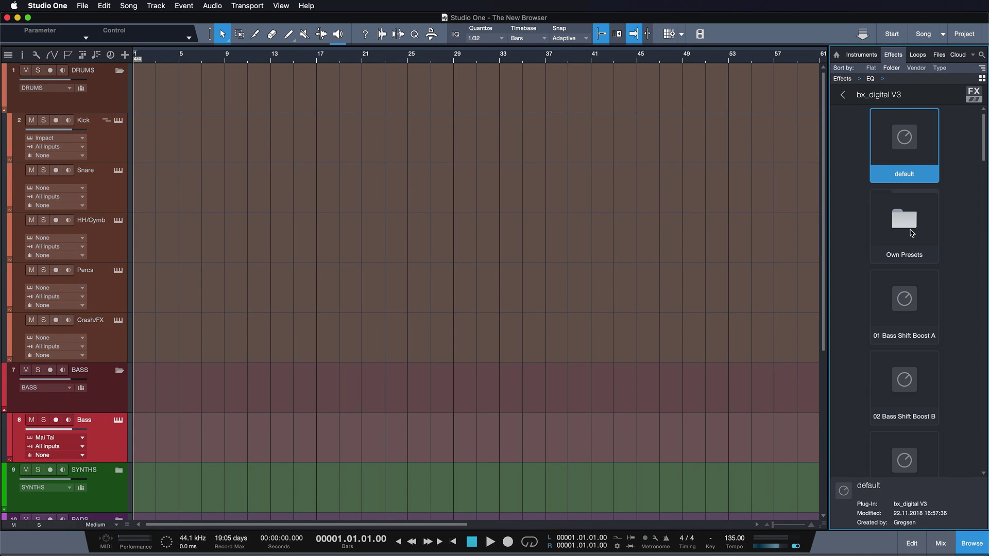
left_click(845, 79)
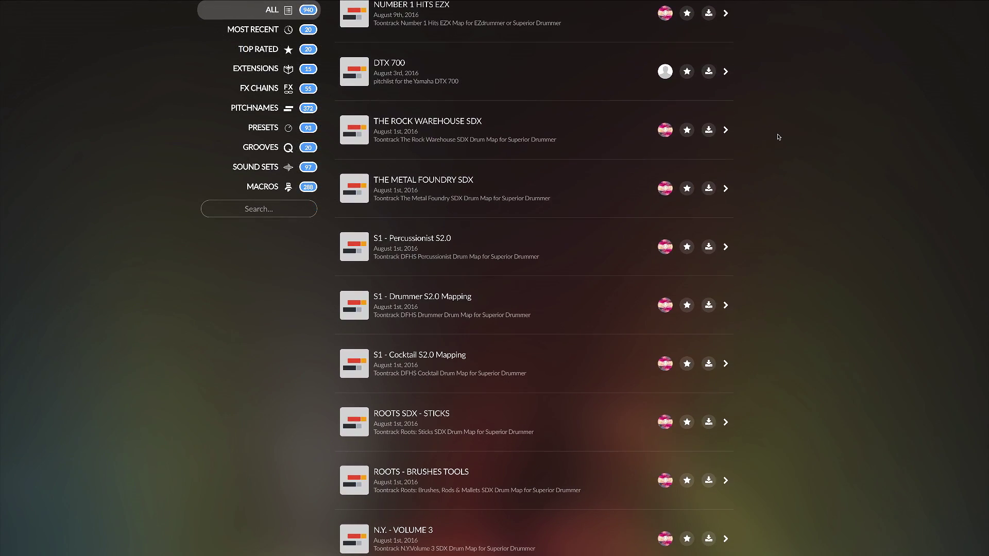
On PreSonus Exchange, show FX CHAINS in grid view and open the MidSide EQ page
left_click(259, 88)
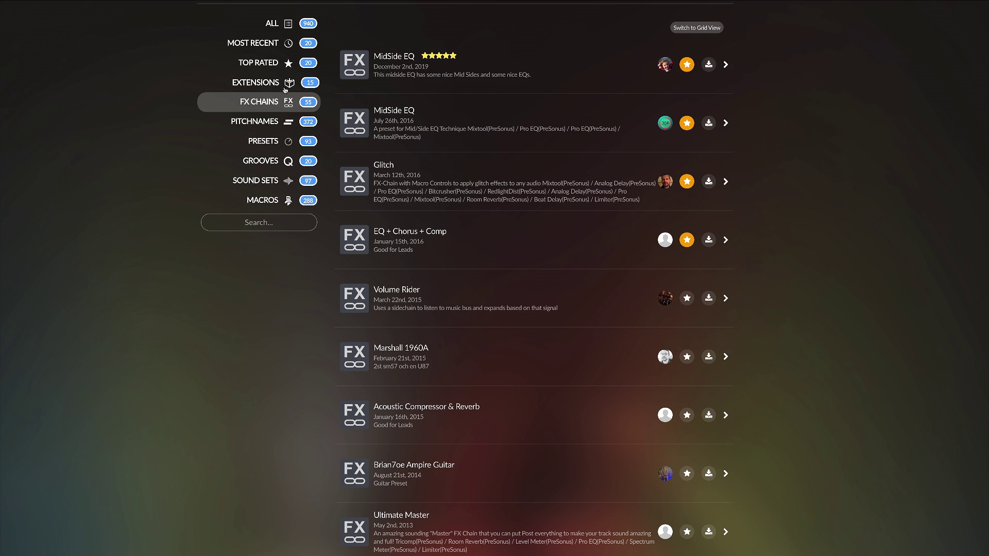
left_click(699, 26)
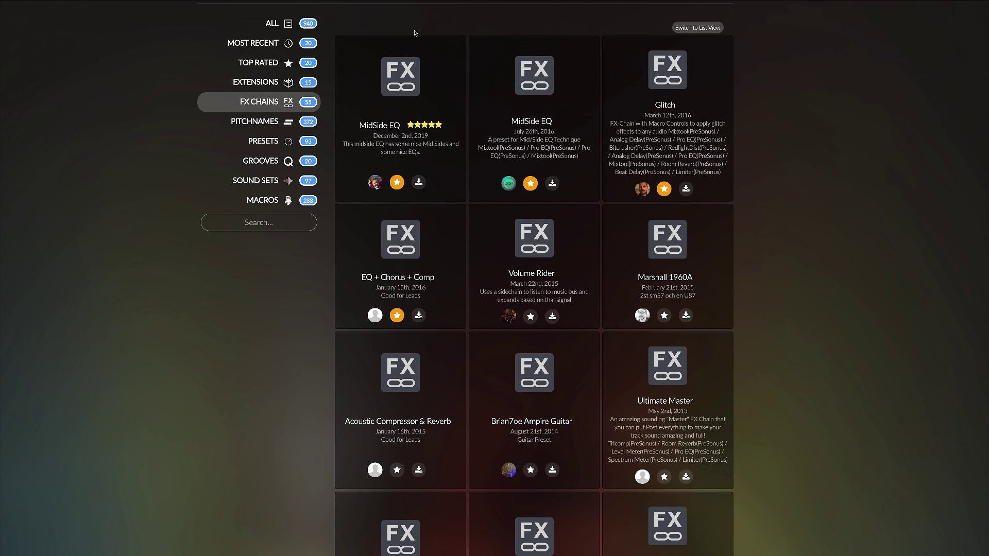
left_click(361, 127)
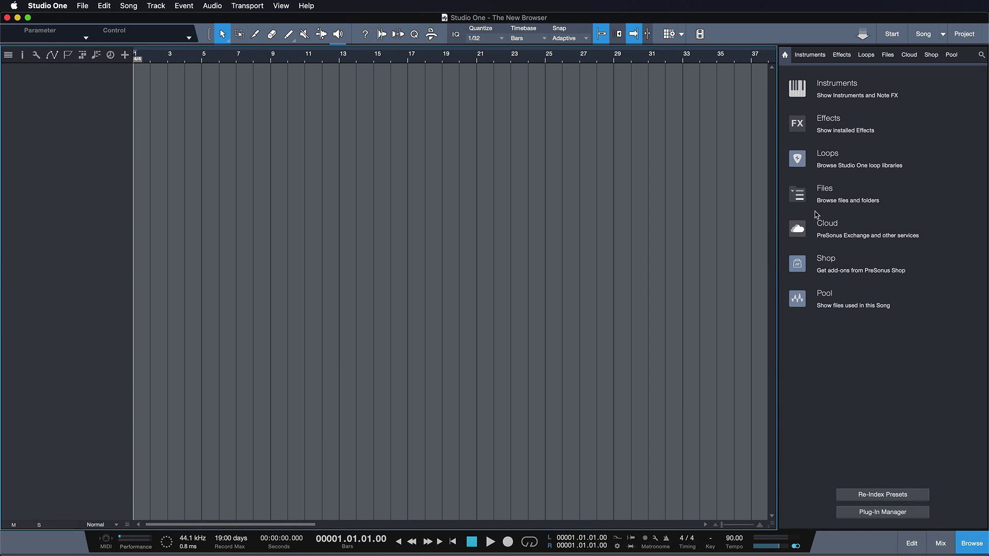
In Studio One's Cloud browser, expand PreSonus Exchange > FX Chains
left_click(826, 224)
double_click(833, 98)
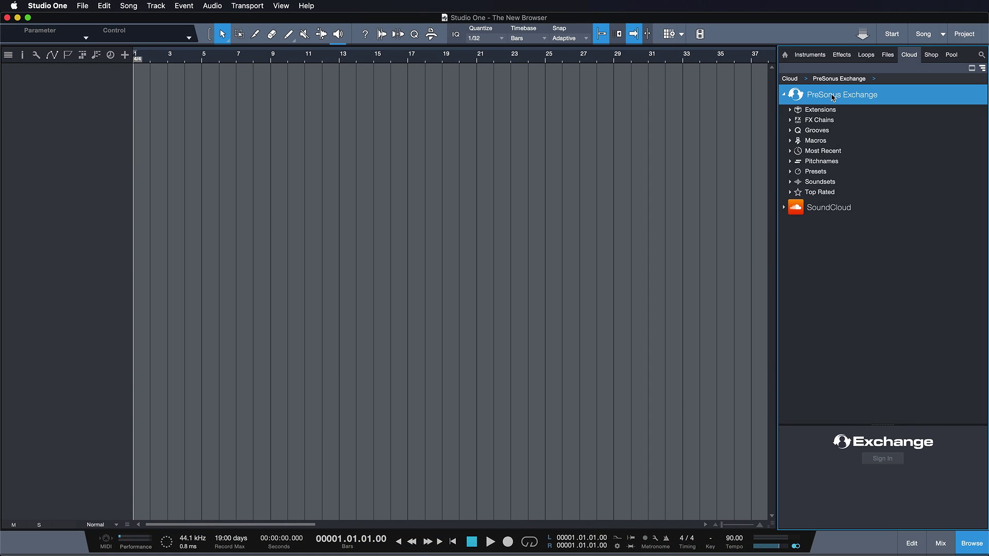
double_click(828, 121)
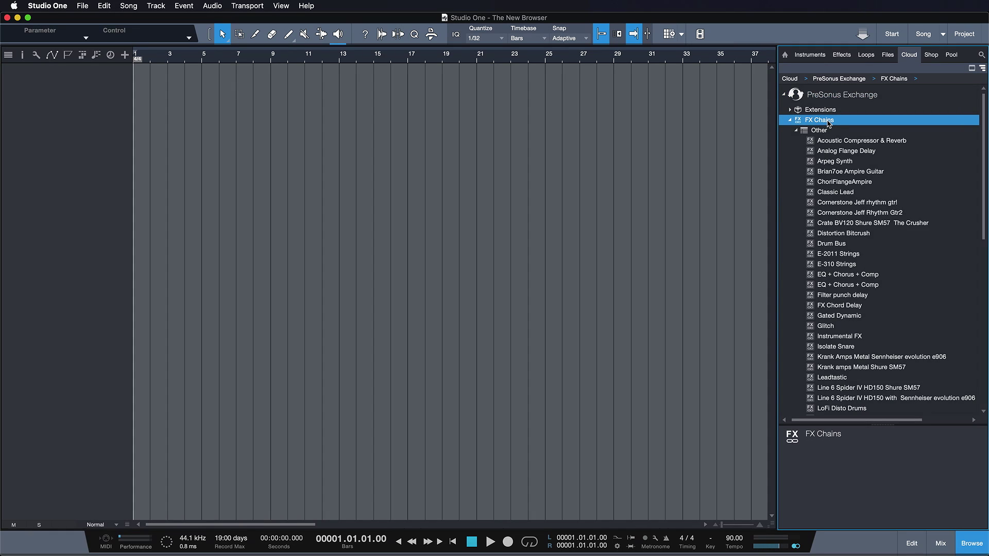